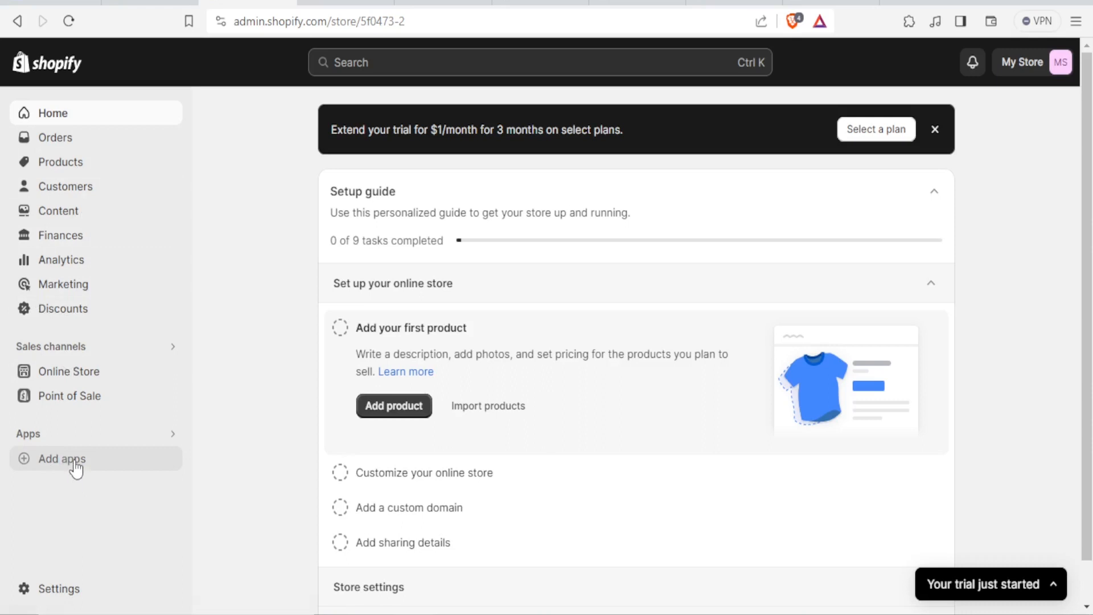
Go from the store's suggested apps to the Shopify App Store
{"action": "left_click", "coordinate": [75, 465]}
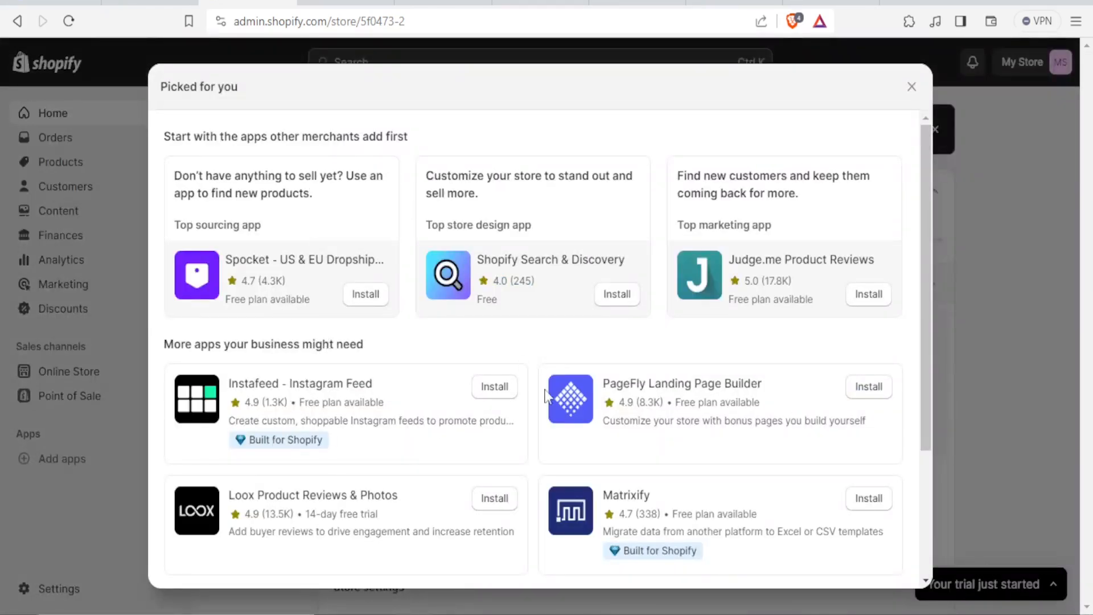
{"action": "left_click_drag", "start_coordinate": [926, 257], "coordinate": [920, 422]}
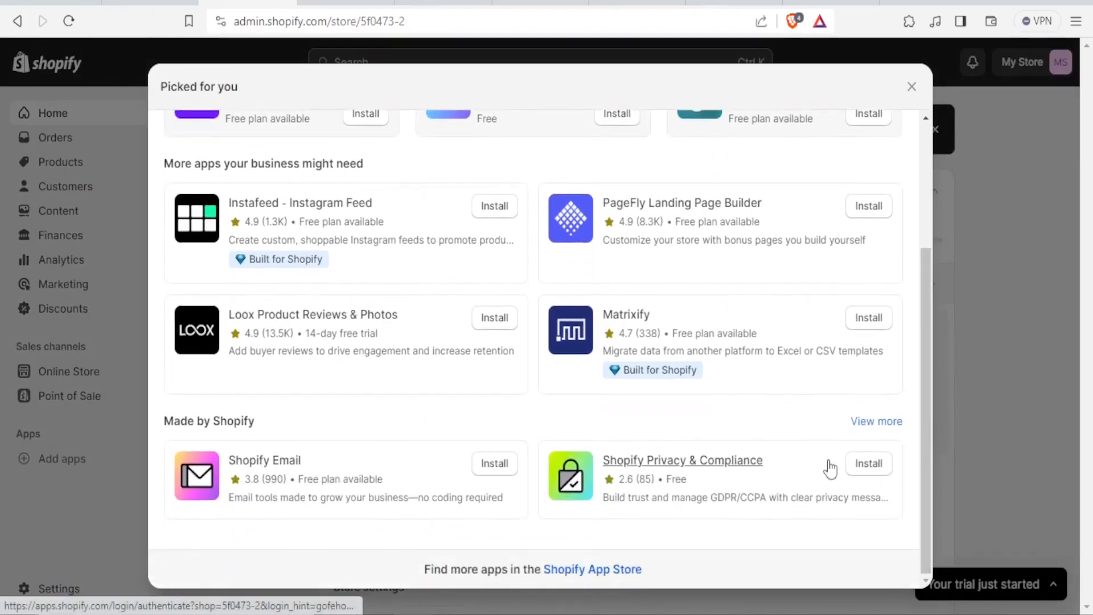
{"action": "left_click", "coordinate": [615, 570]}
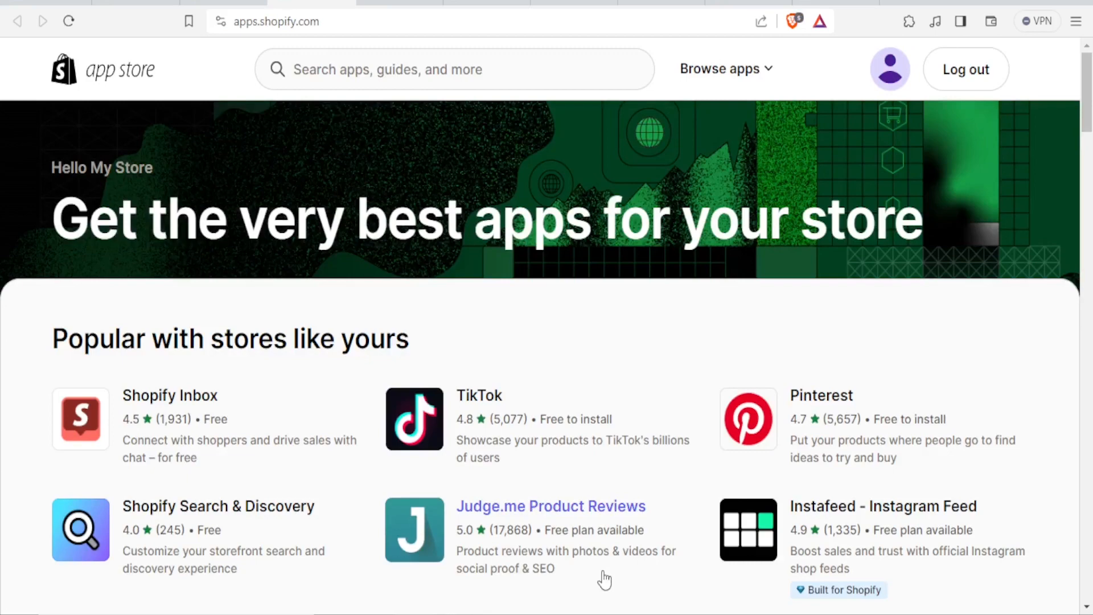
Search the app store for "tiktok" and open the TikTok app listing that is not an ad
{"action": "left_click", "coordinate": [419, 76]}
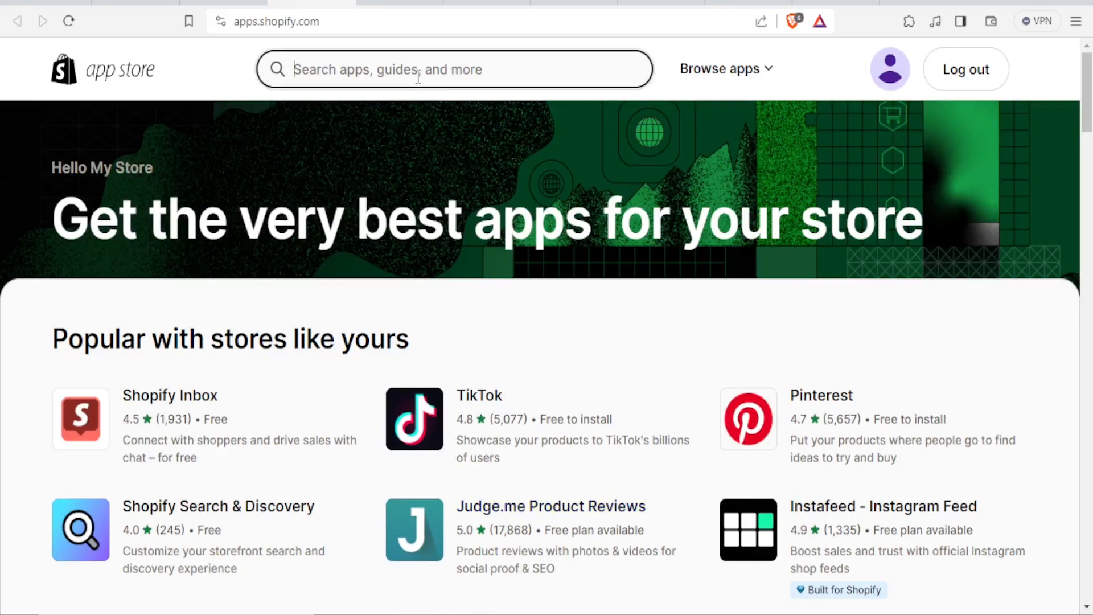
{"action": "type", "text": "t"}
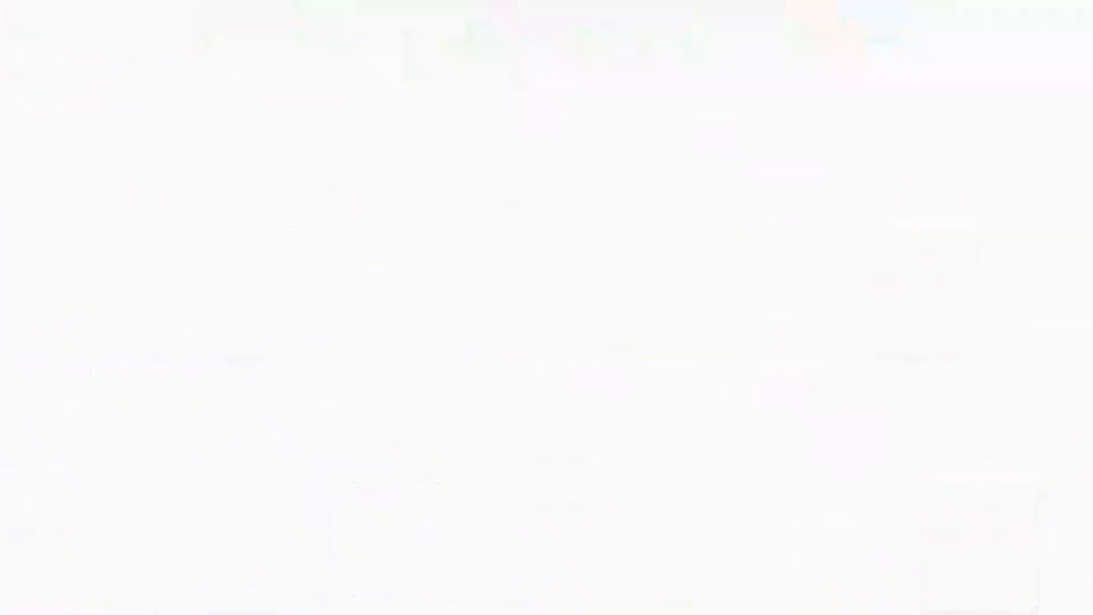
{"action": "type", "text": "iktok"}
{"action": "key", "text": "Return"}
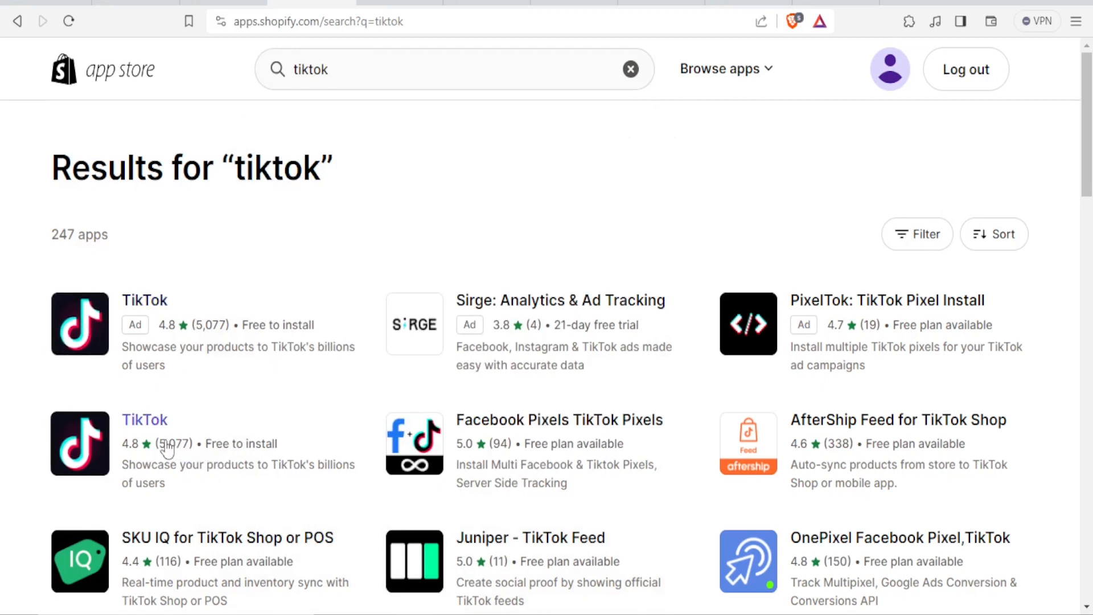
{"action": "left_click", "coordinate": [136, 425]}
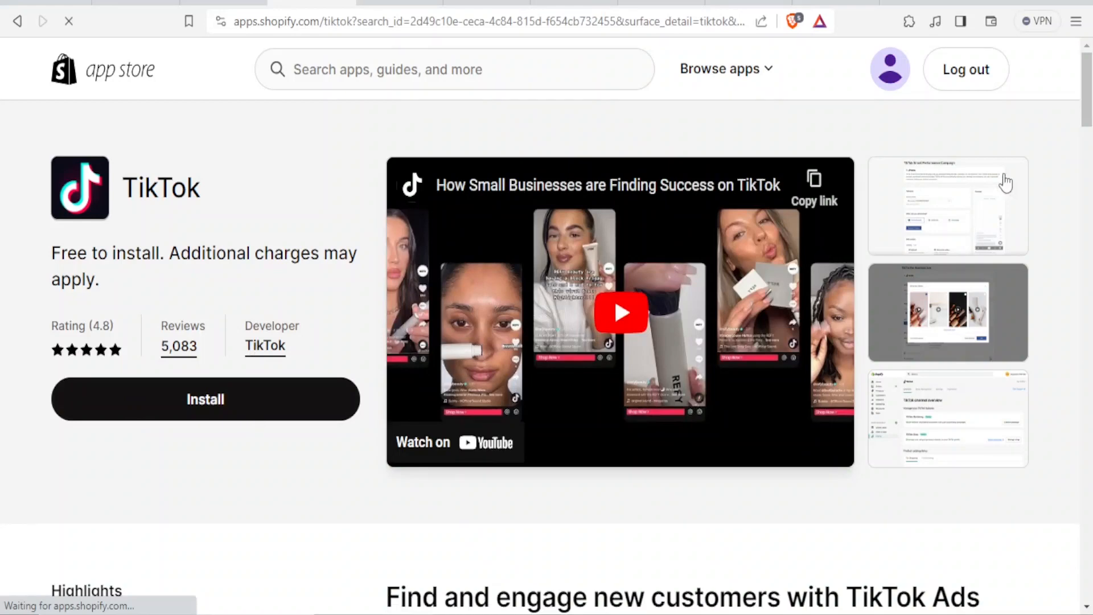
Review the TikTok app description, install it as a sales channel on My Store, and choose the store's account to continue
{"action": "left_click_drag", "start_coordinate": [1088, 107], "coordinate": [1090, 151]}
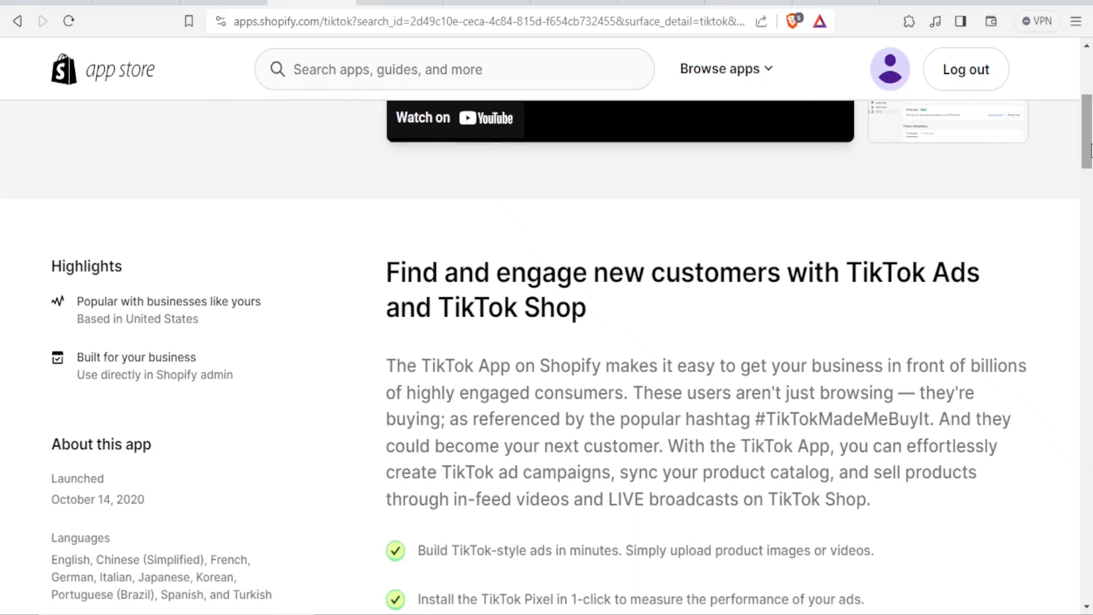
{"action": "left_click_drag", "start_coordinate": [1088, 149], "coordinate": [1088, 177]}
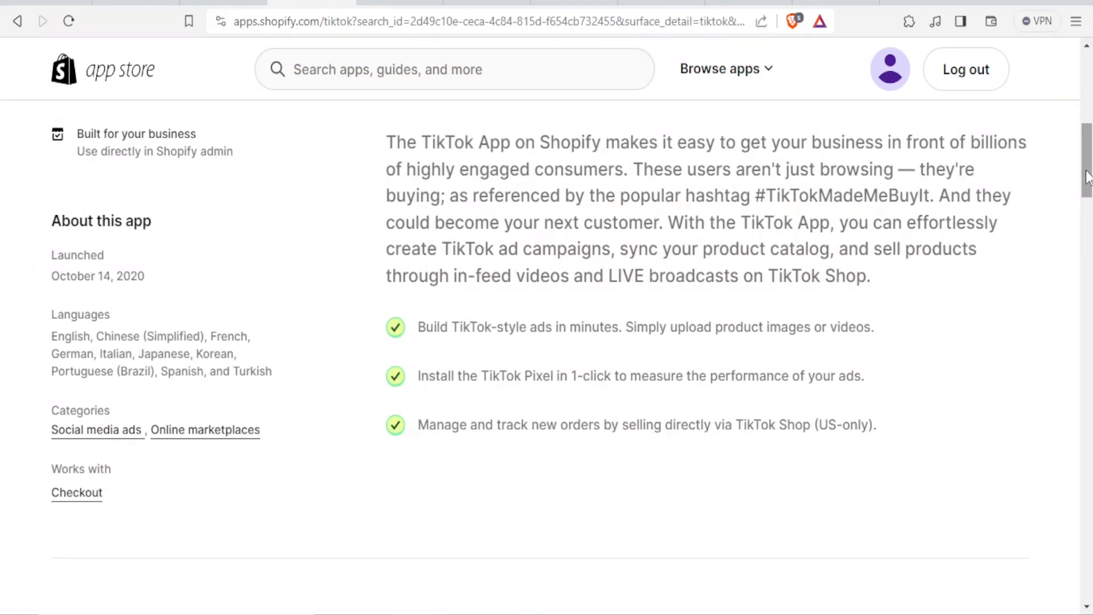
{"action": "left_click_drag", "start_coordinate": [1087, 177], "coordinate": [1087, 170]}
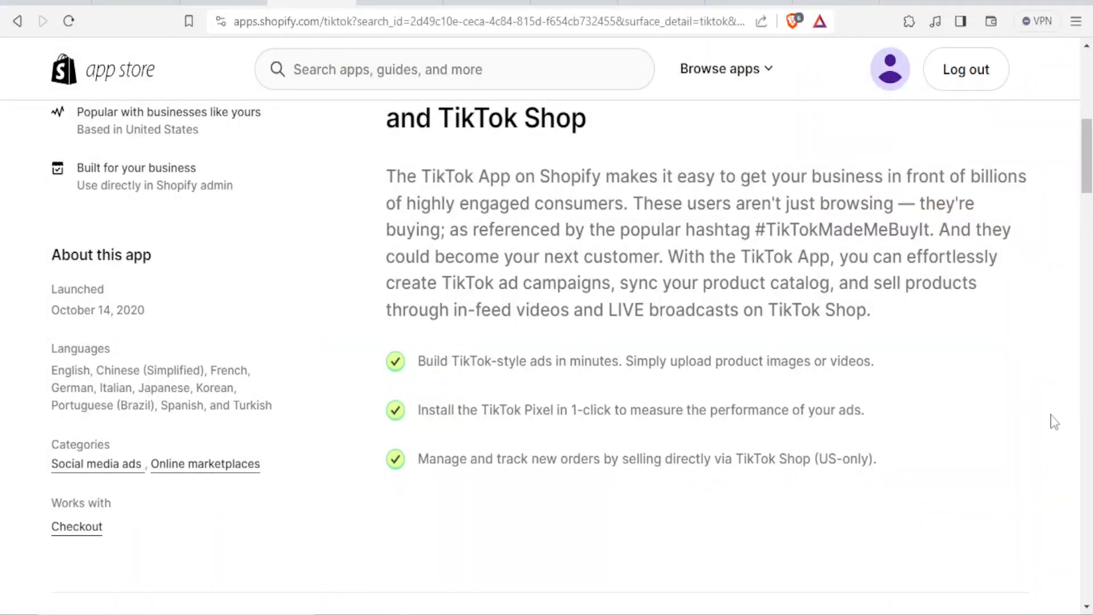
{"action": "left_click_drag", "start_coordinate": [1090, 155], "coordinate": [1090, 87]}
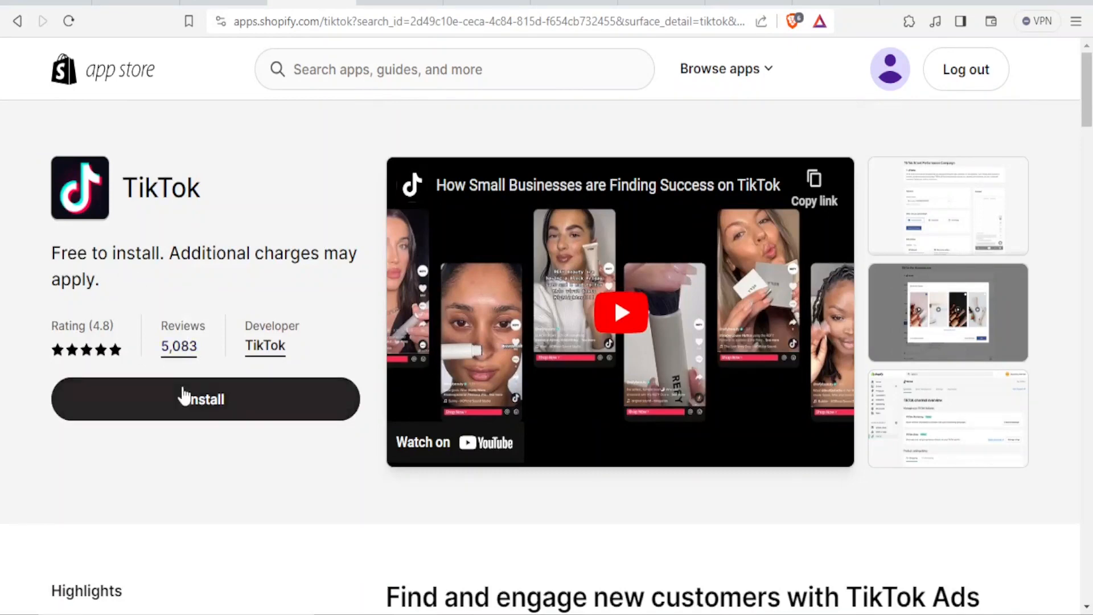
{"action": "left_click", "coordinate": [194, 406]}
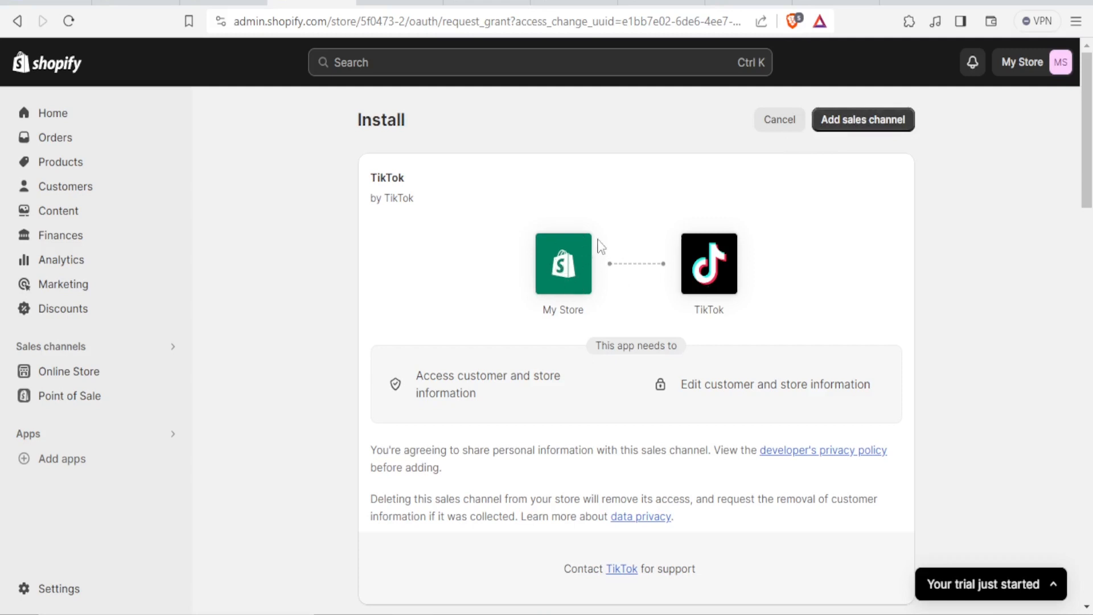
{"action": "left_click", "coordinate": [856, 125]}
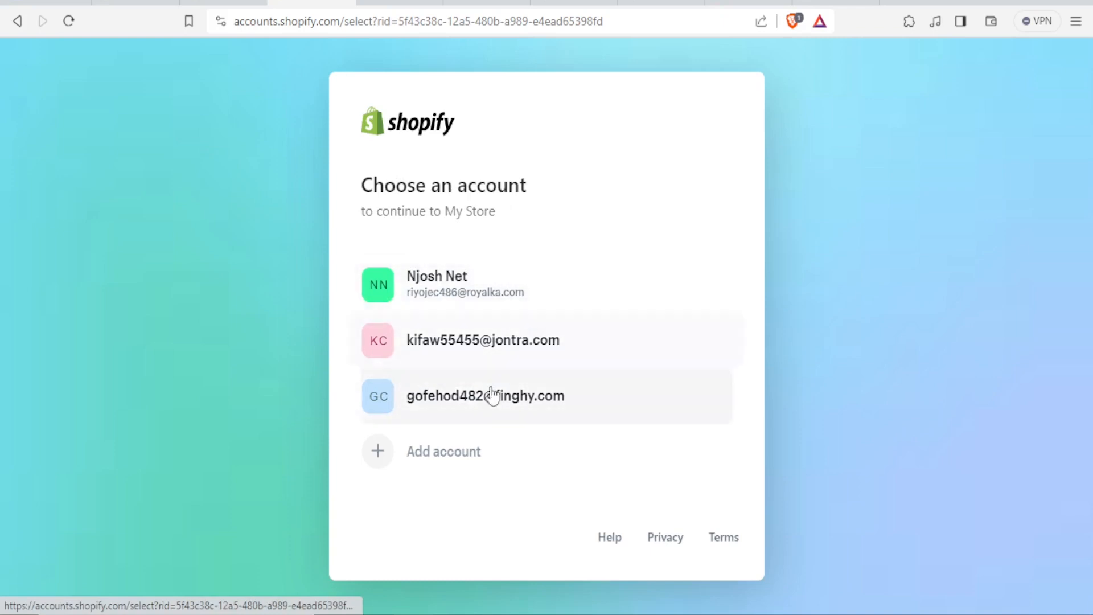
{"action": "left_click", "coordinate": [440, 398]}
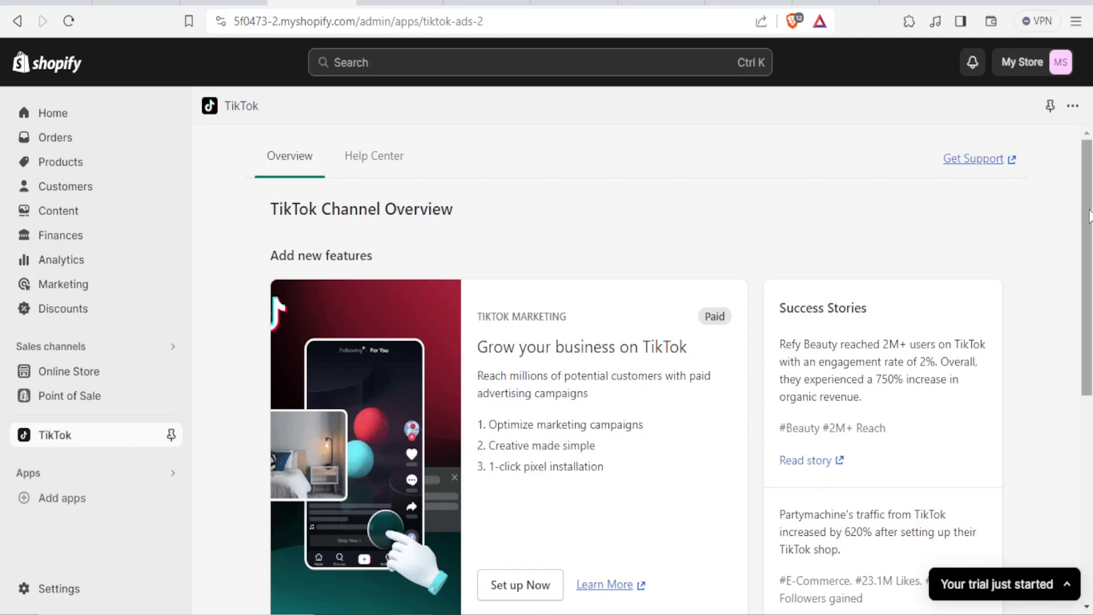
Start the free TikTok Shop setup from the channel overview and choose to create a new TikTok Shop account
{"action": "left_click_drag", "start_coordinate": [1088, 223], "coordinate": [1087, 379]}
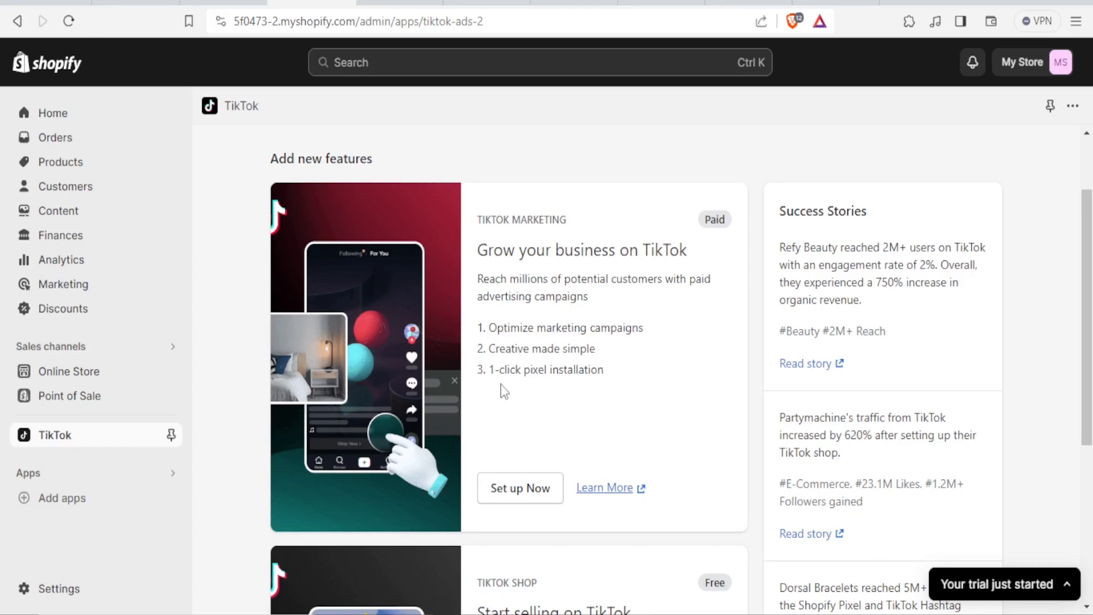
{"action": "scroll", "coordinate": [1077, 259], "scroll_direction": "down", "scroll_amount": 3}
{"action": "scroll", "coordinate": [681, 374], "scroll_direction": "down", "scroll_amount": 3}
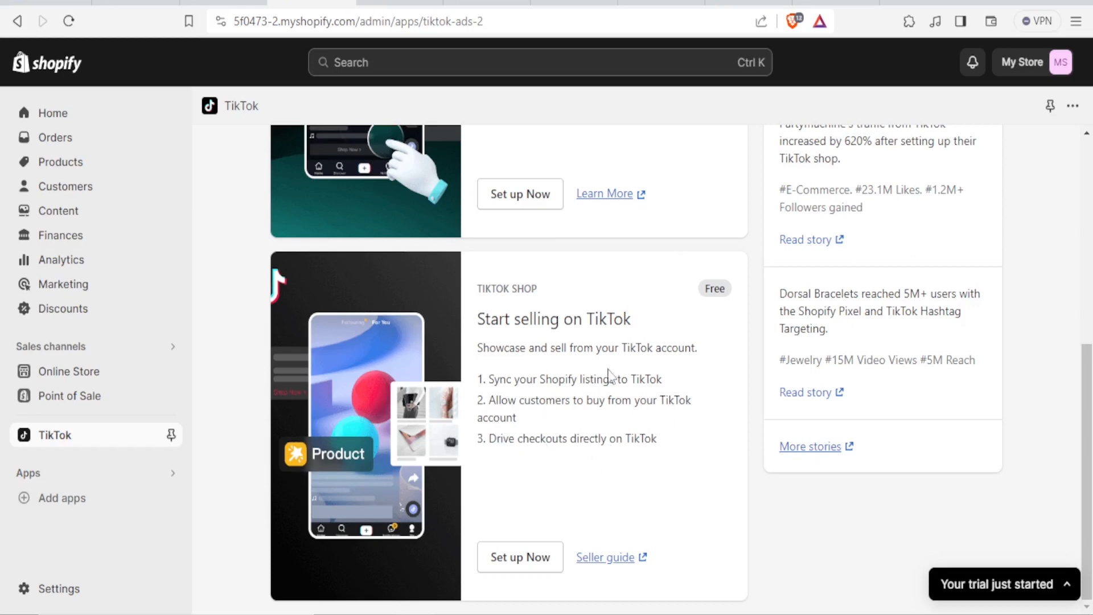
{"action": "mouse_move", "coordinate": [1088, 382]}
{"action": "left_mouse_down"}
{"action": "mouse_move", "coordinate": [1089, 317]}
{"action": "mouse_move", "coordinate": [1089, 381]}
{"action": "left_mouse_up"}
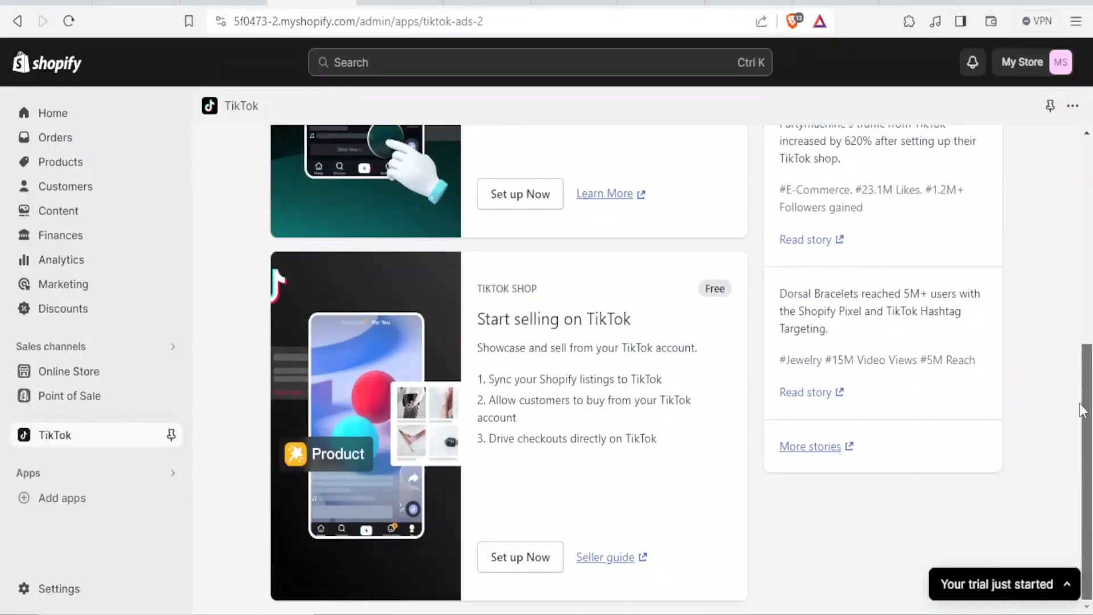
{"action": "left_click", "coordinate": [528, 565]}
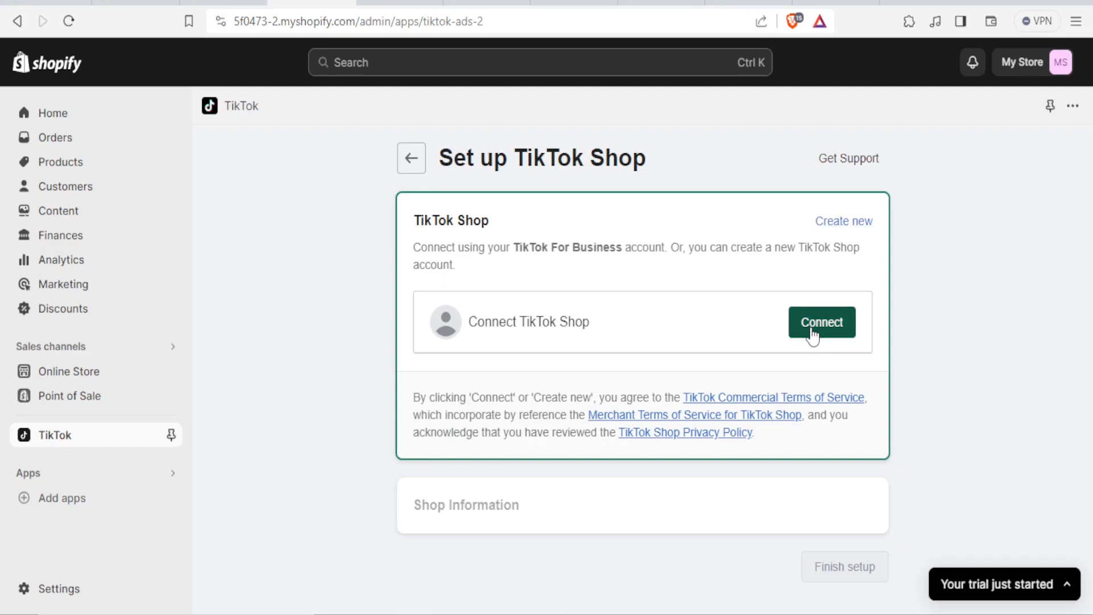
{"action": "left_click", "coordinate": [839, 228]}
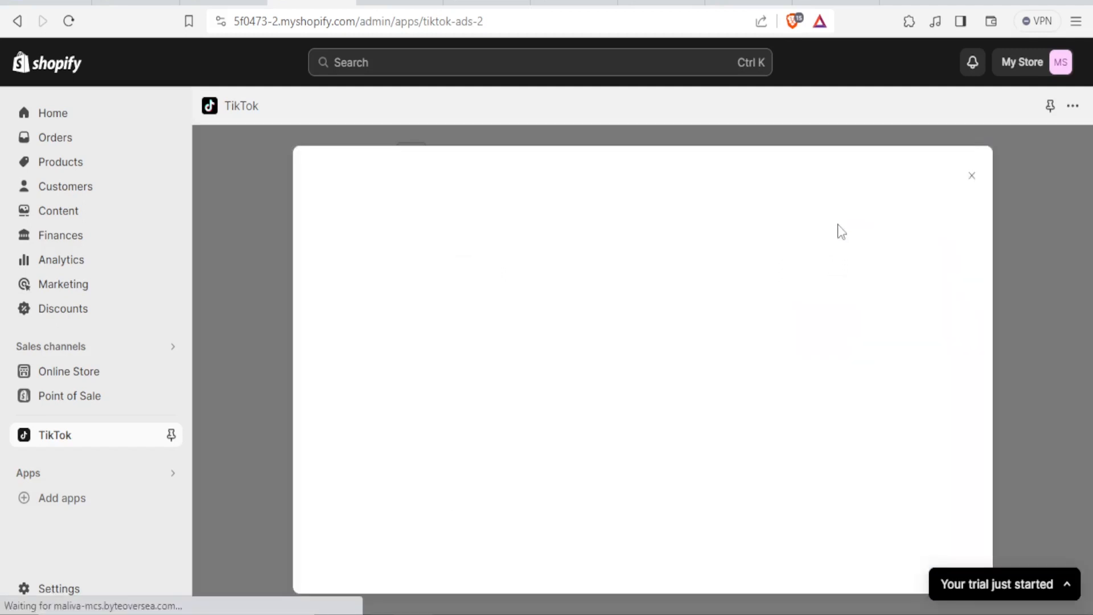
Enter the account's email address in the TikTok Shop sign-up form and request a verification code
{"action": "left_click", "coordinate": [766, 242]}
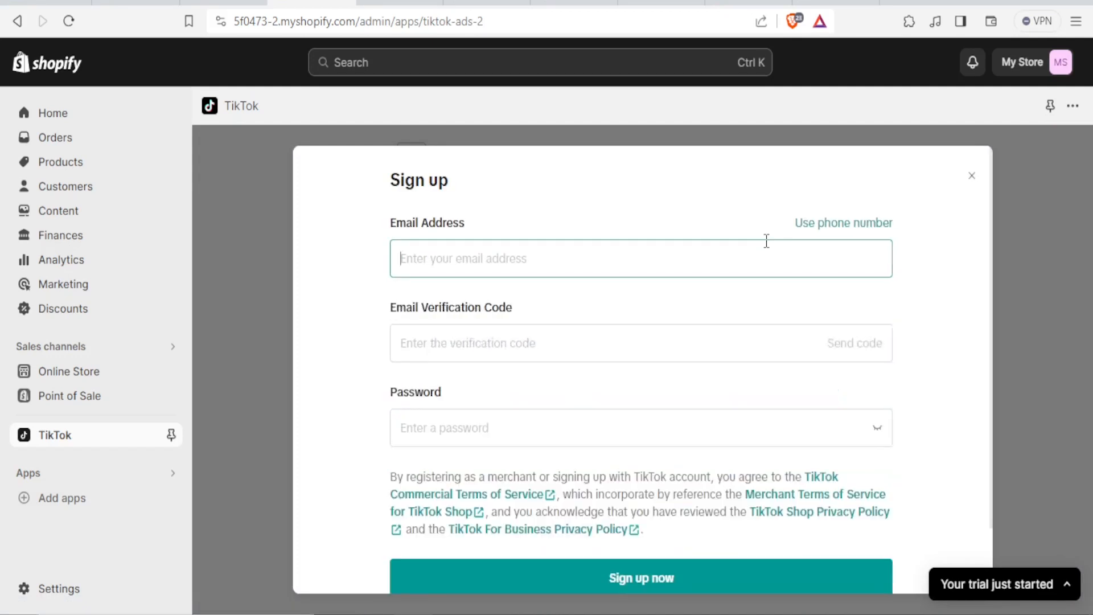
{"action": "key", "text": "ctrl+v"}
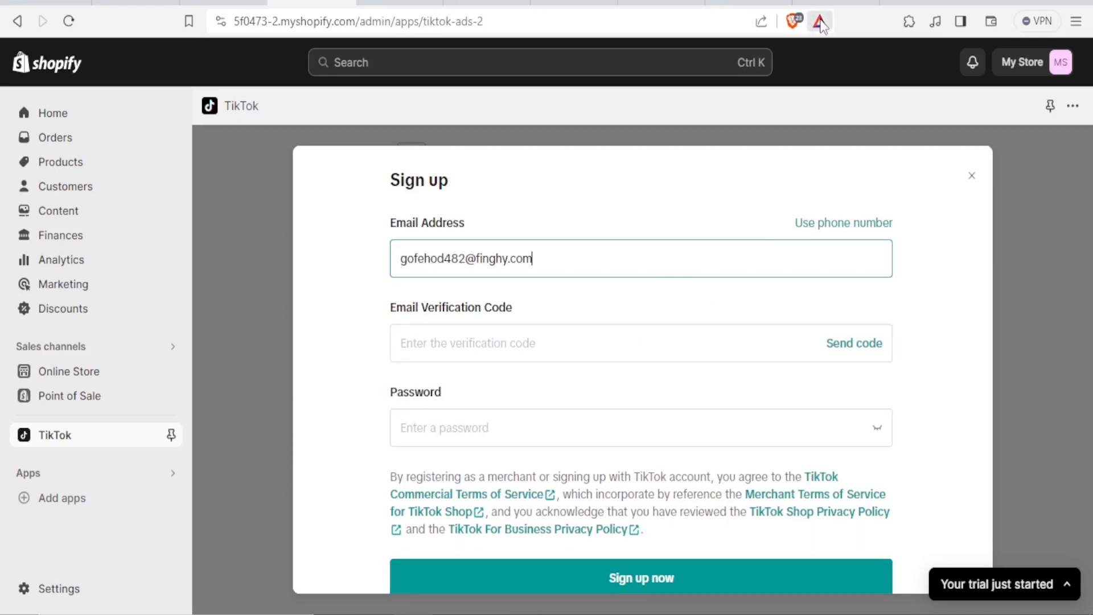
{"action": "left_click", "coordinate": [853, 344]}
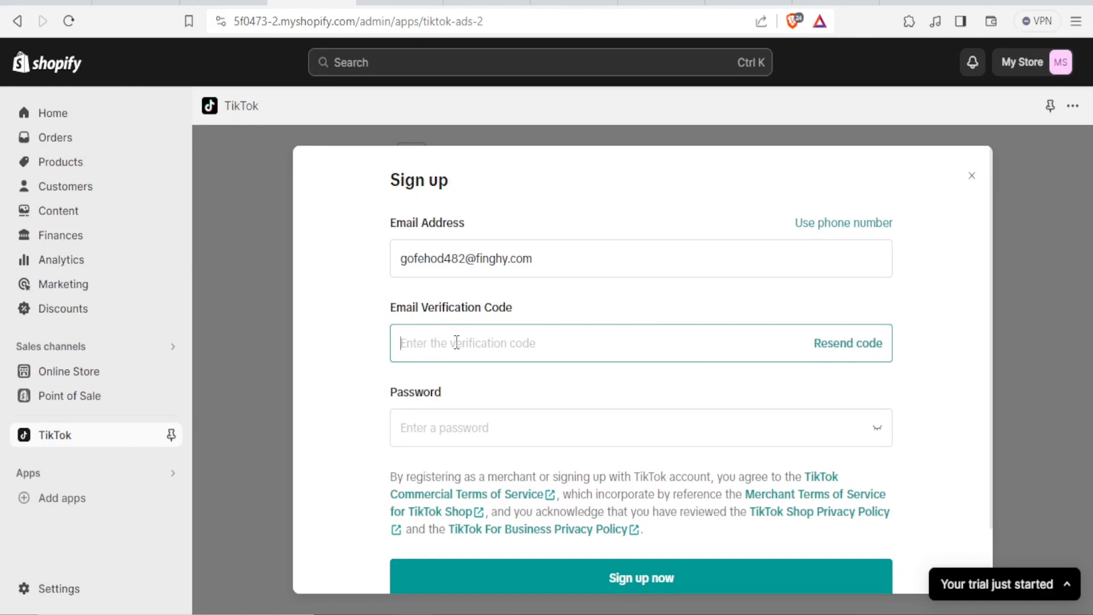
Enter the email verification code, fill in and confirm the account password, and submit the sign-up form
{"action": "key", "text": "ctrl+v"}
{"action": "left_click", "coordinate": [435, 421]}
{"action": "key", "text": "ctrl+v"}
{"action": "left_click", "coordinate": [500, 566]}
{"action": "type", "text": "•••••••"}
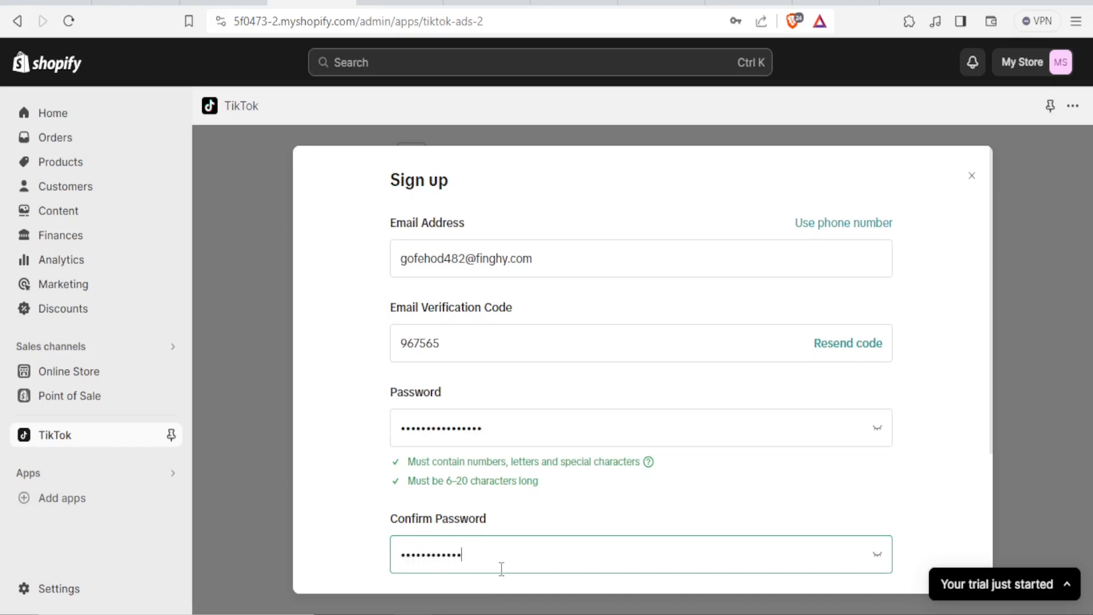
{"action": "type", "text": "•••••••••"}
{"action": "scroll", "coordinate": [501, 570], "scroll_direction": "down", "scroll_amount": 3}
{"action": "left_click", "coordinate": [666, 565]}
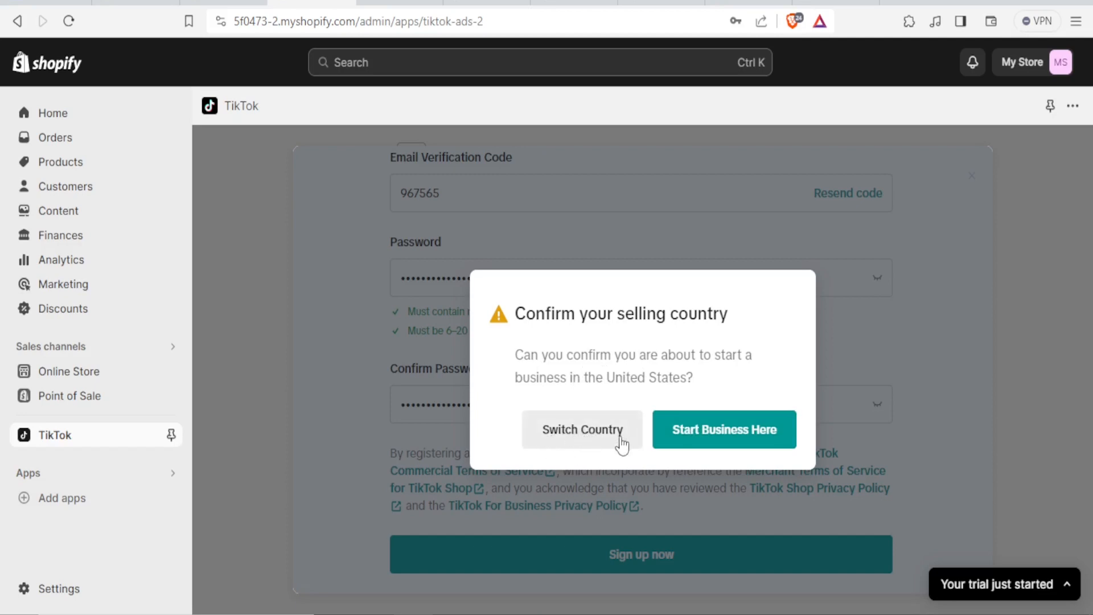
Confirm the United States as the selling country and connect TikTok Shop to Shopify
{"action": "left_click", "coordinate": [690, 442]}
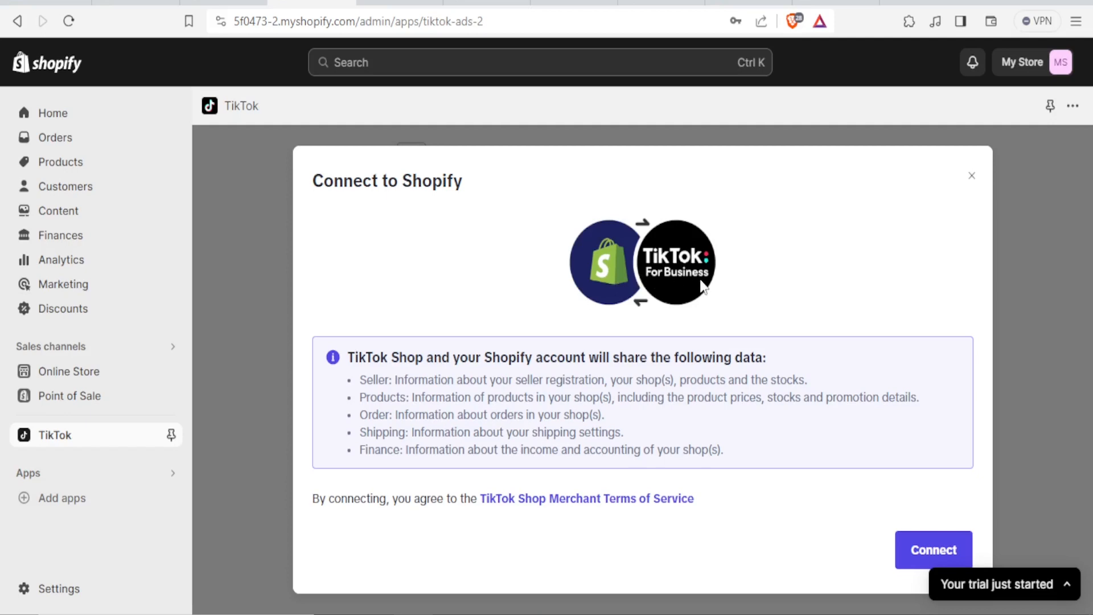
{"action": "left_click", "coordinate": [922, 553]}
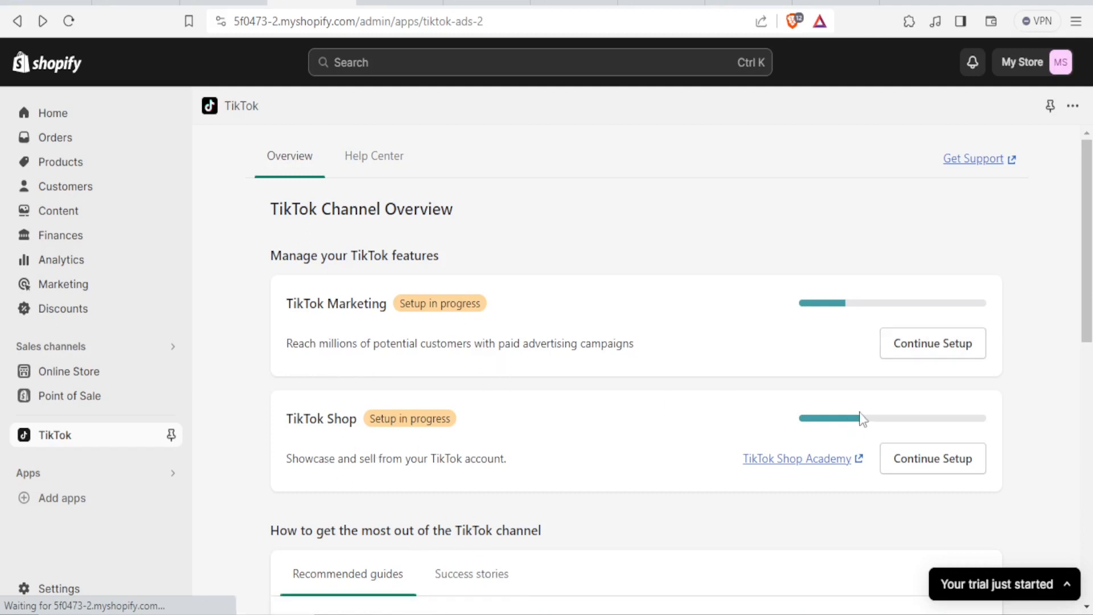
Continue the TikTok Shop setup and try to verify the shop information, closing the login form without signing in
{"action": "left_click_drag", "start_coordinate": [1087, 237], "coordinate": [1091, 302]}
{"action": "scroll", "coordinate": [796, 452], "scroll_direction": "down", "scroll_amount": 2}
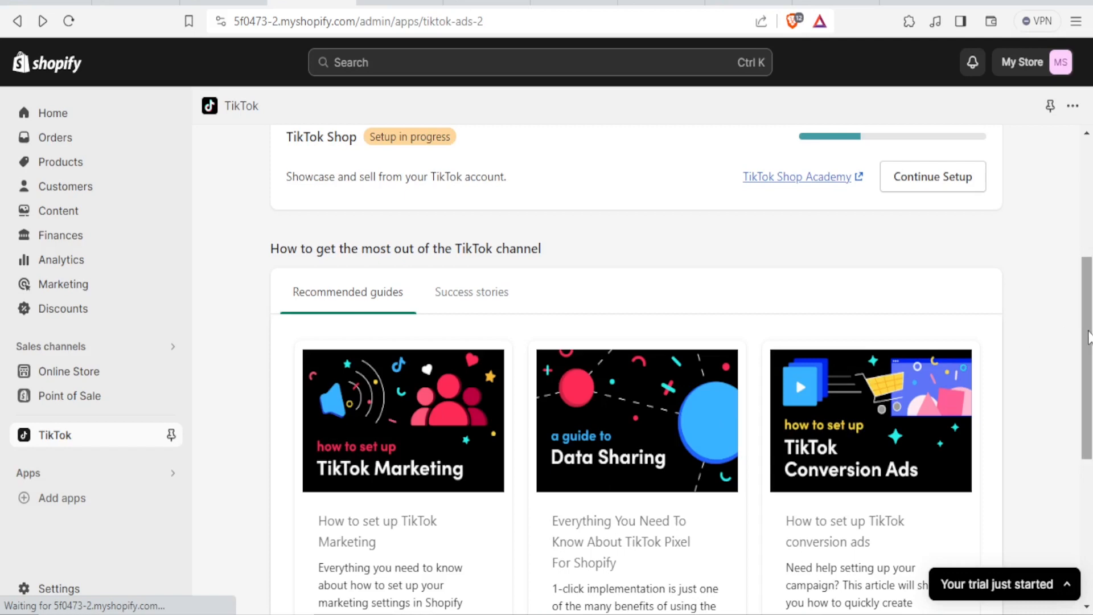
{"action": "left_click_drag", "start_coordinate": [1089, 337], "coordinate": [1092, 266]}
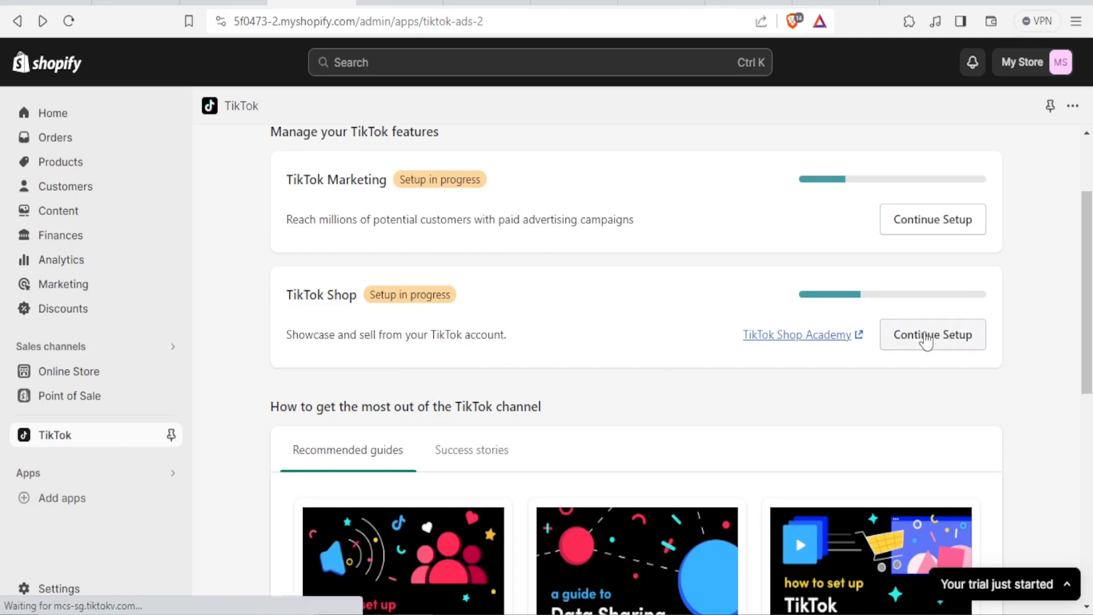
{"action": "left_click", "coordinate": [926, 335]}
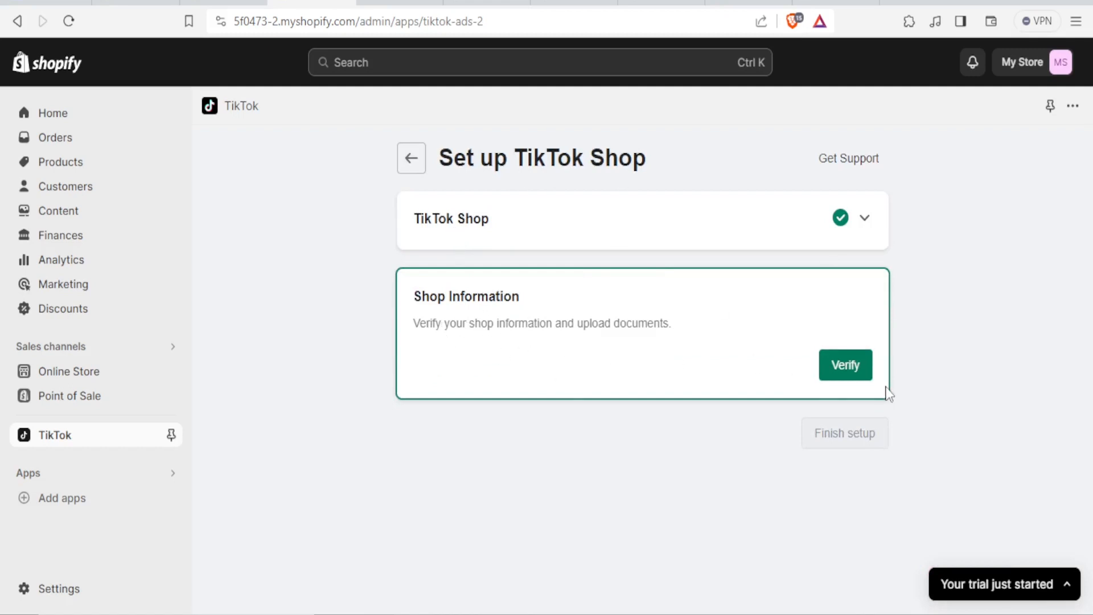
{"action": "left_click", "coordinate": [844, 366]}
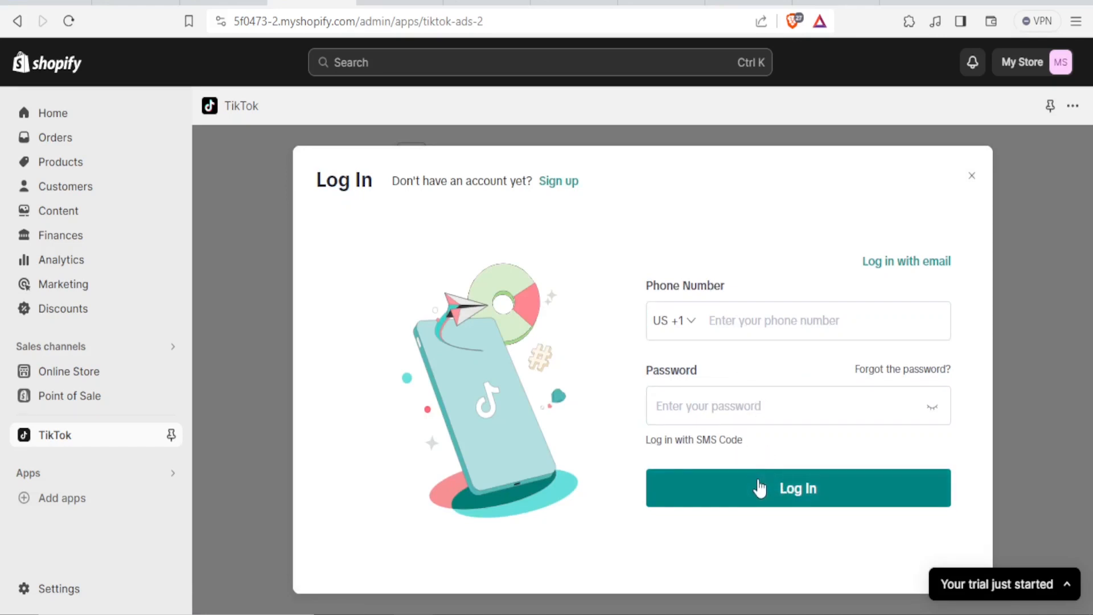
{"action": "left_click", "coordinate": [974, 178]}
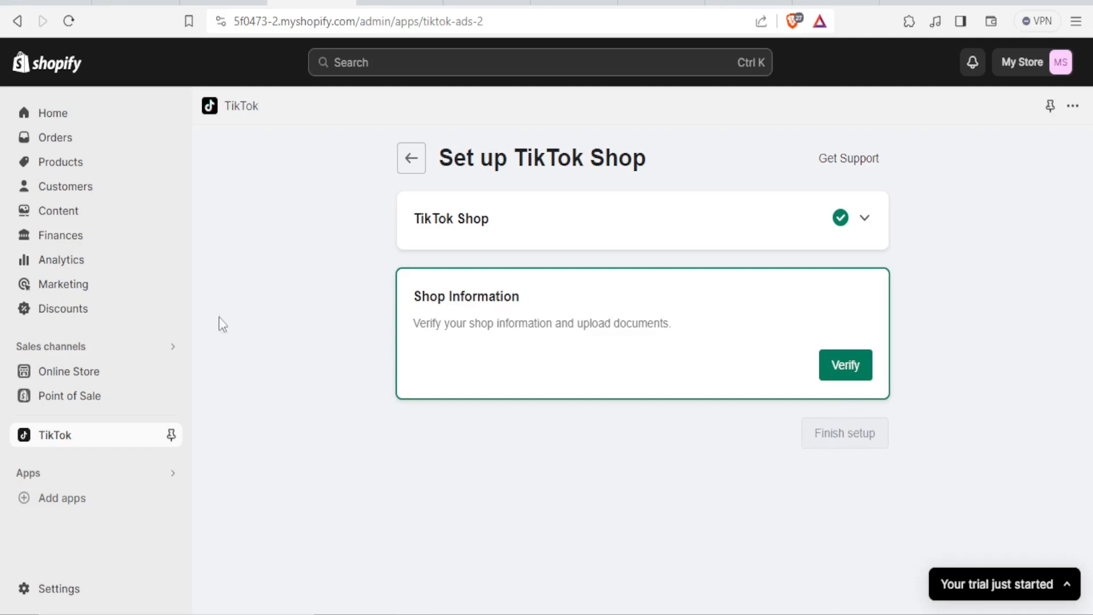
Return to the TikTok channel overview, continue the TikTok Marketing setup and start creating a new TikTok Ads Manager account
{"action": "left_click", "coordinate": [122, 441]}
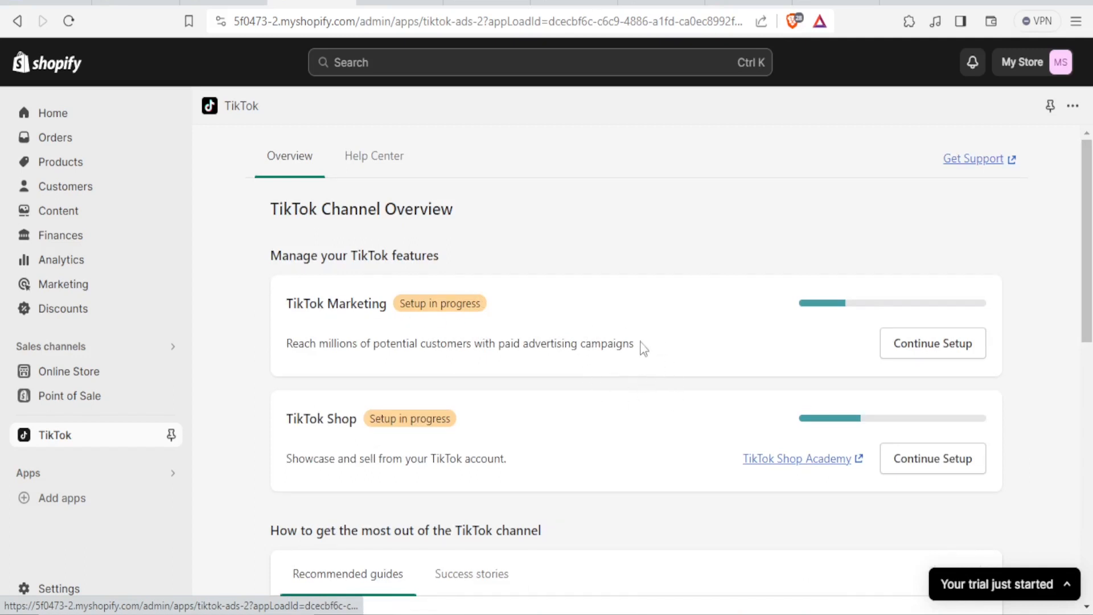
{"action": "left_click", "coordinate": [901, 346]}
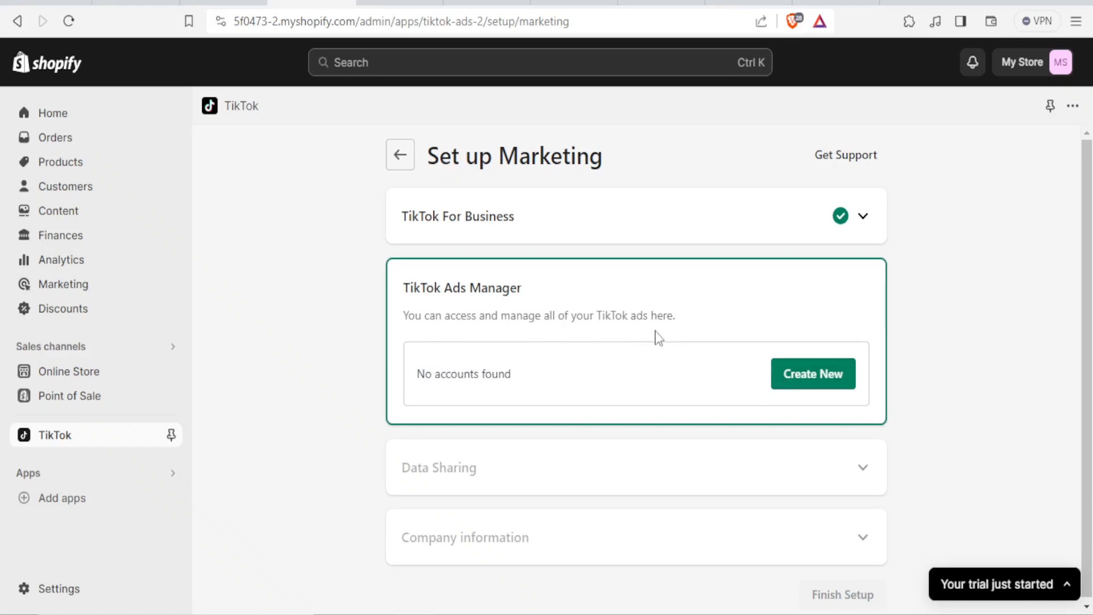
{"action": "left_click", "coordinate": [798, 375]}
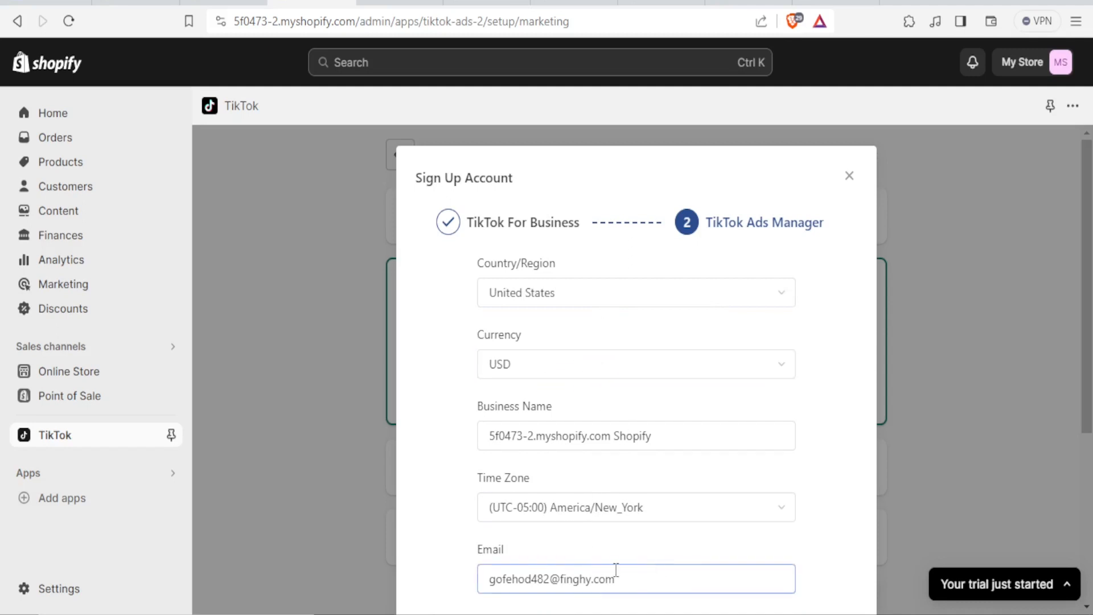
Enter the phone number in the TikTok Ads Manager sign-up form, try to sign up and connect, and close the form
{"action": "left_click_drag", "start_coordinate": [1087, 293], "coordinate": [1079, 427]}
{"action": "left_click", "coordinate": [611, 419]}
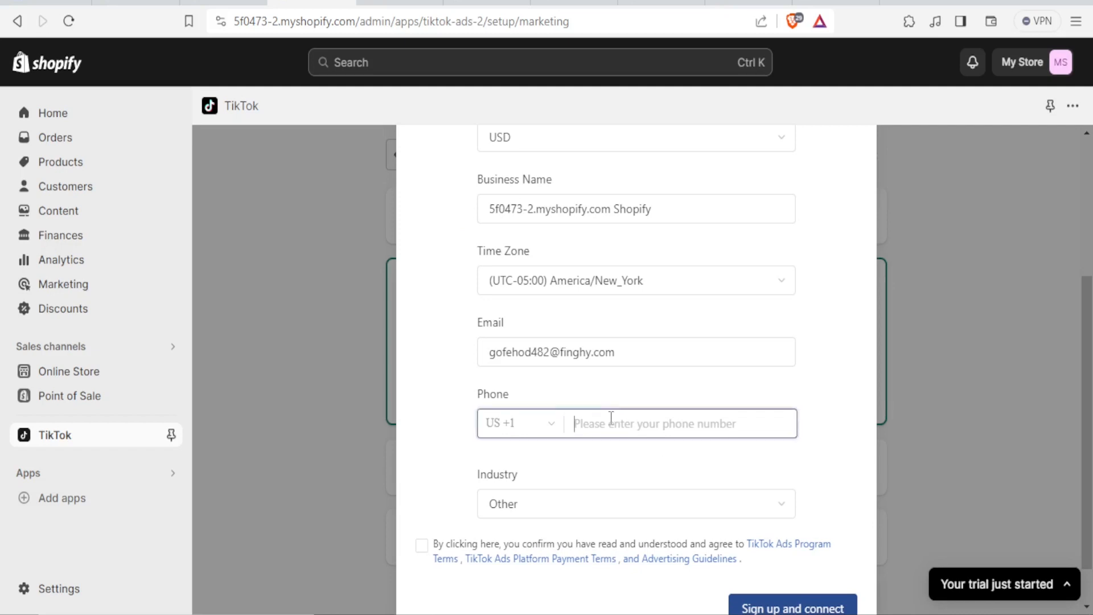
{"action": "type", "text": "234789966"}
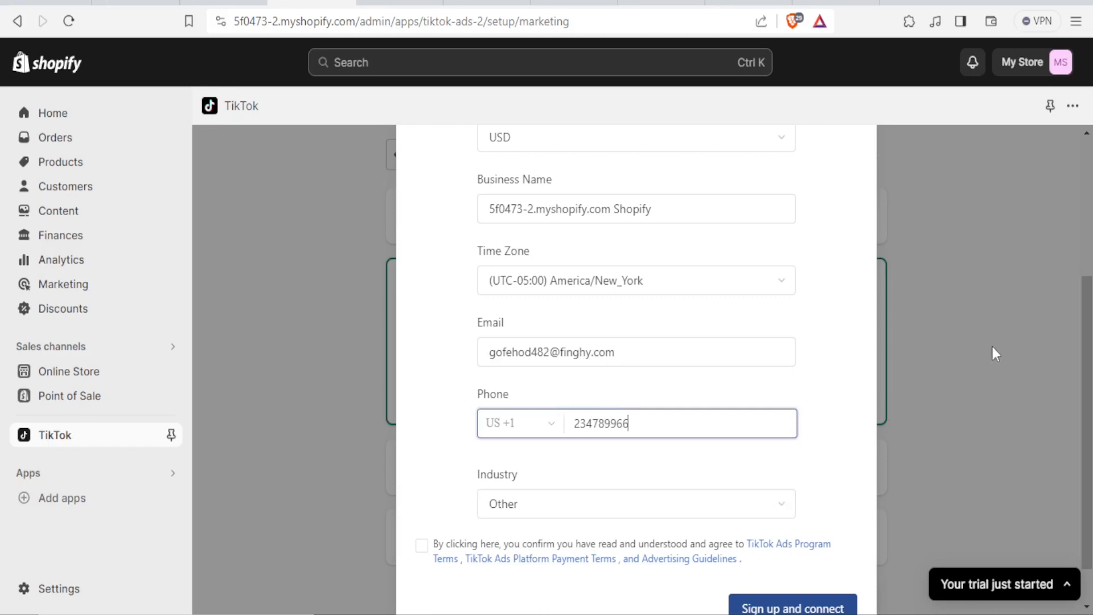
{"action": "scroll", "coordinate": [1074, 419], "scroll_direction": "down", "scroll_amount": 1}
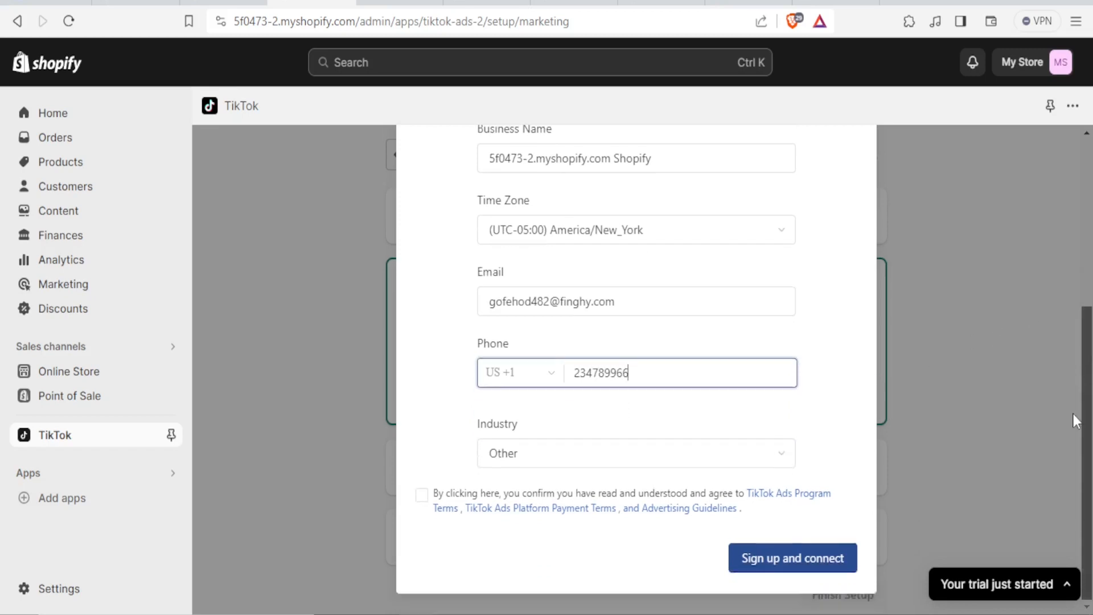
{"action": "left_click", "coordinate": [767, 557]}
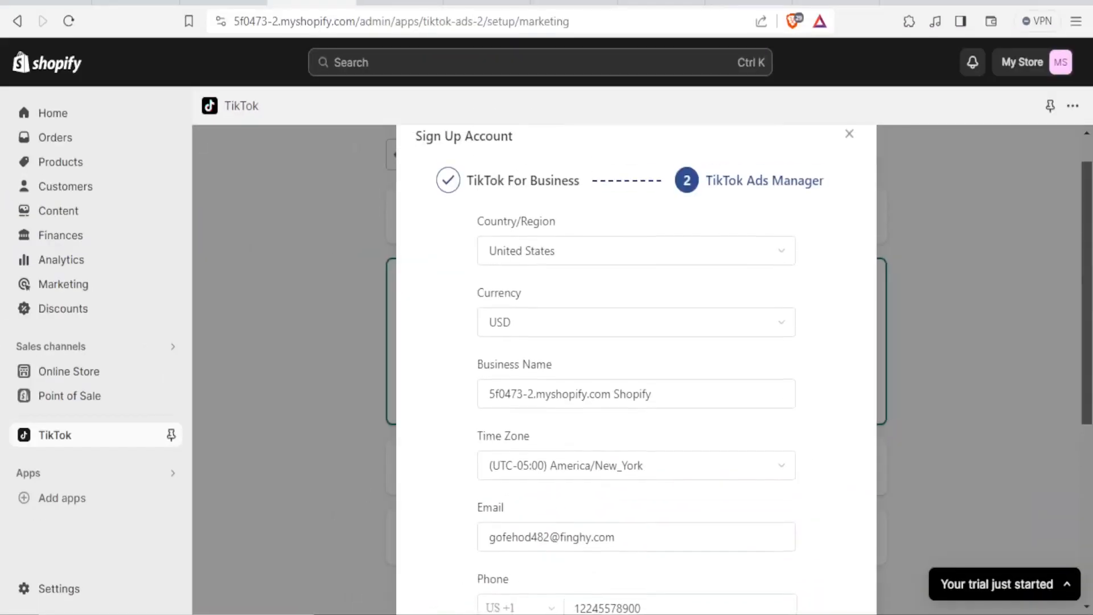
{"action": "scroll", "coordinate": [635, 370], "scroll_direction": "up", "scroll_amount": 1}
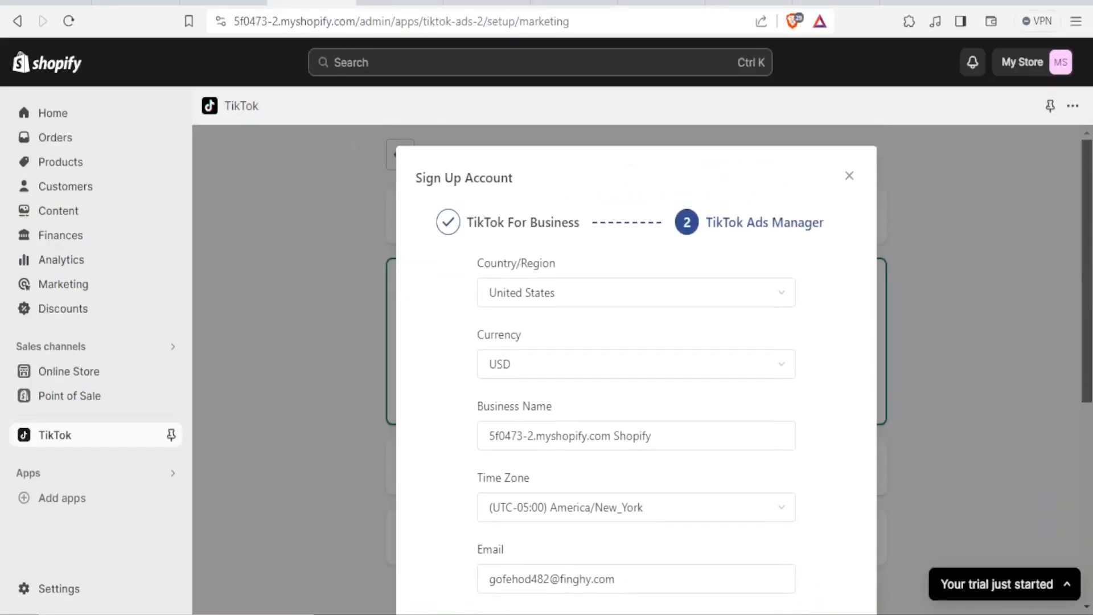
{"action": "left_click", "coordinate": [849, 175]}
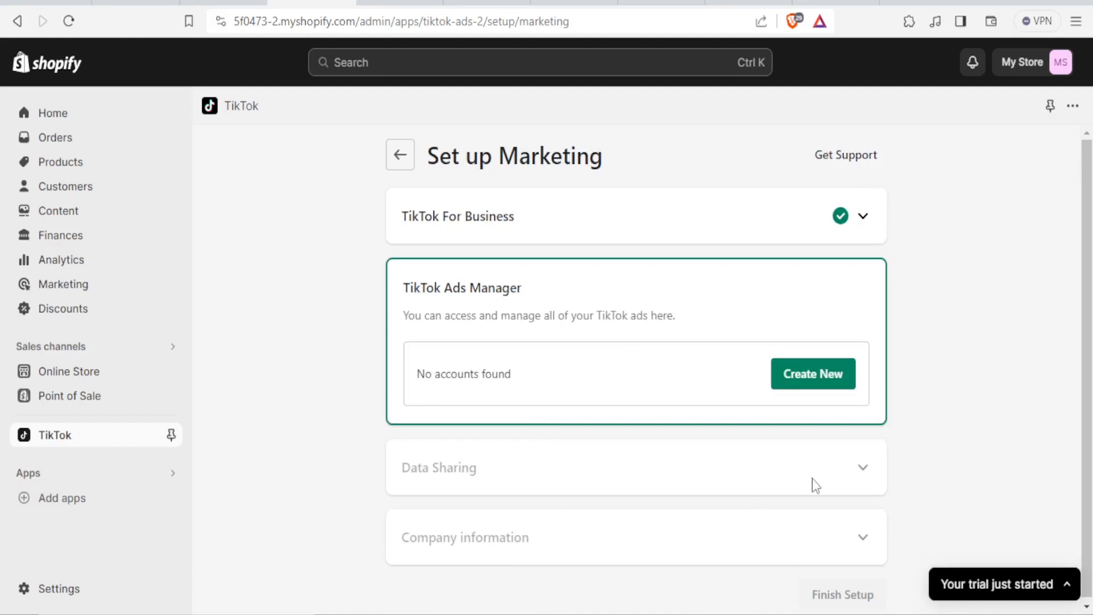
Return to the TikTok channel overview and look through the recommended guides
{"action": "scroll", "coordinate": [1084, 370], "scroll_direction": "down", "scroll_amount": 1}
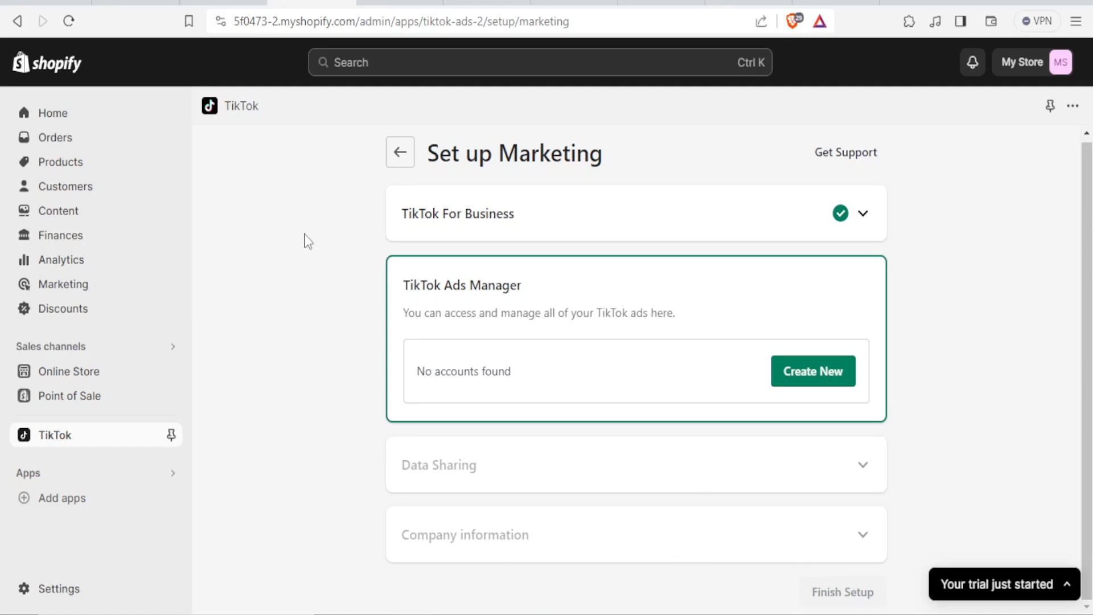
{"action": "left_click", "coordinate": [212, 113]}
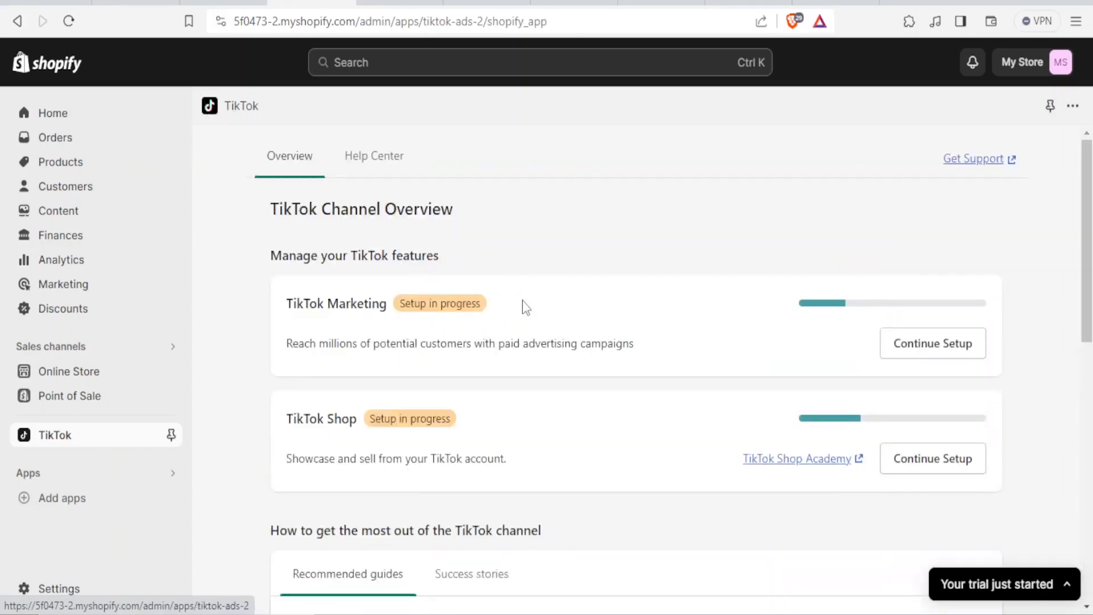
{"action": "left_click_drag", "start_coordinate": [1087, 263], "coordinate": [1088, 411]}
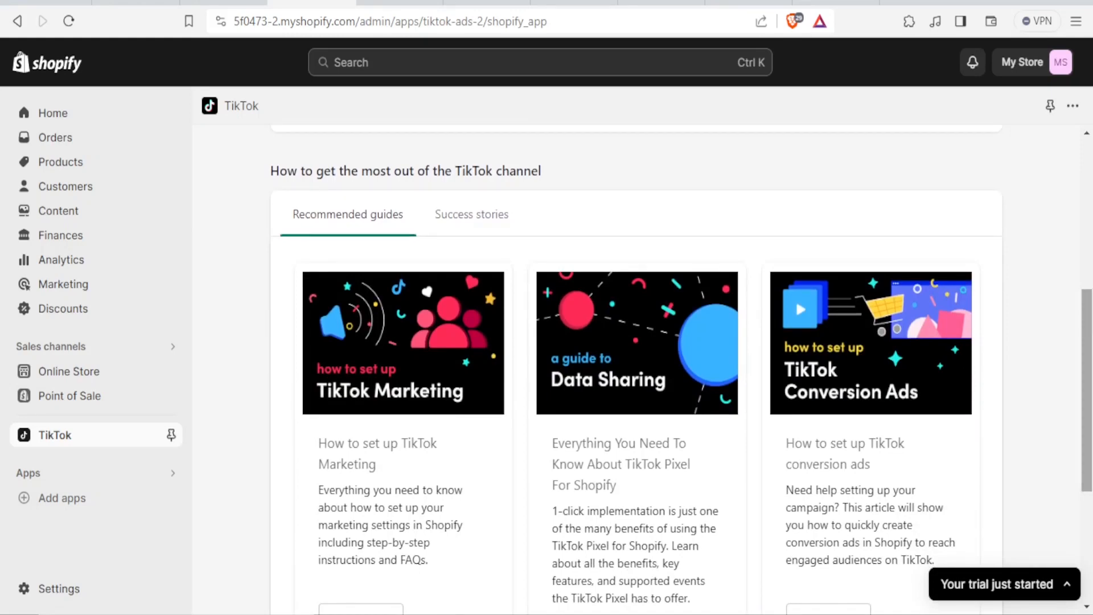
{"action": "left_click_drag", "start_coordinate": [1088, 411], "coordinate": [1089, 259]}
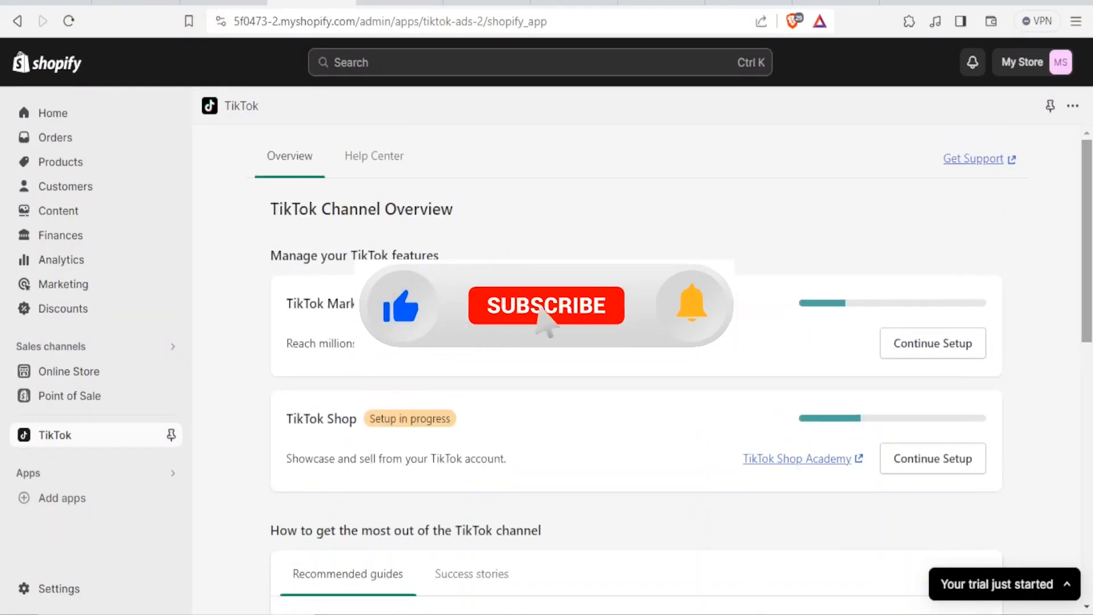